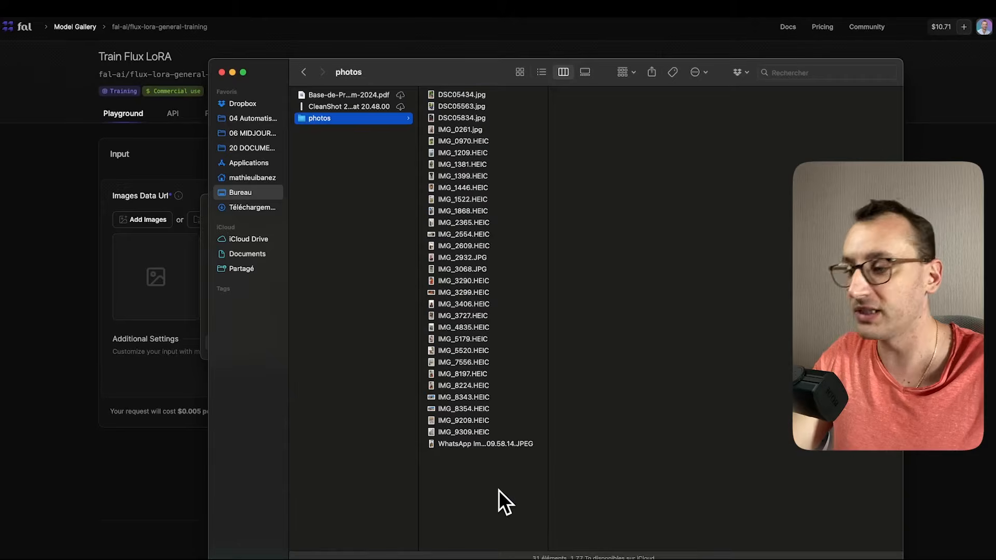
Step: Convert all the images in the photos folder to JPEG at actual size, keeping their metadata
{"action": "key", "text": "alt+a"}
{"action": "mouse_move", "coordinate": [619, 478]}
{"action": "left_mouse_down"}
{"action": "mouse_move", "coordinate": [534, 351]}
{"action": "mouse_move", "coordinate": [501, 279]}
{"action": "mouse_move", "coordinate": [489, 284]}
{"action": "mouse_move", "coordinate": [494, 324]}
{"action": "left_mouse_up"}
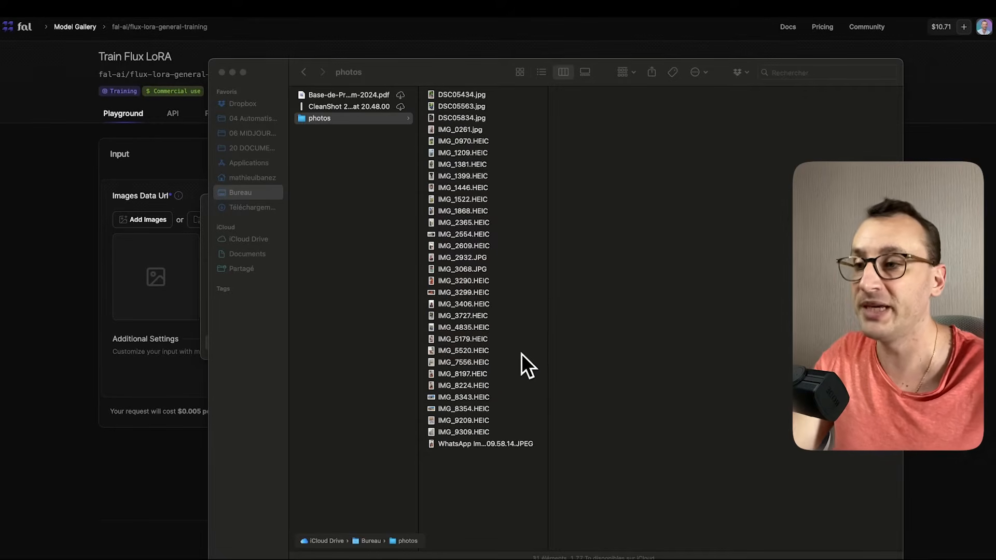
{"action": "left_click", "coordinate": [518, 367]}
{"action": "key", "text": "super+a"}
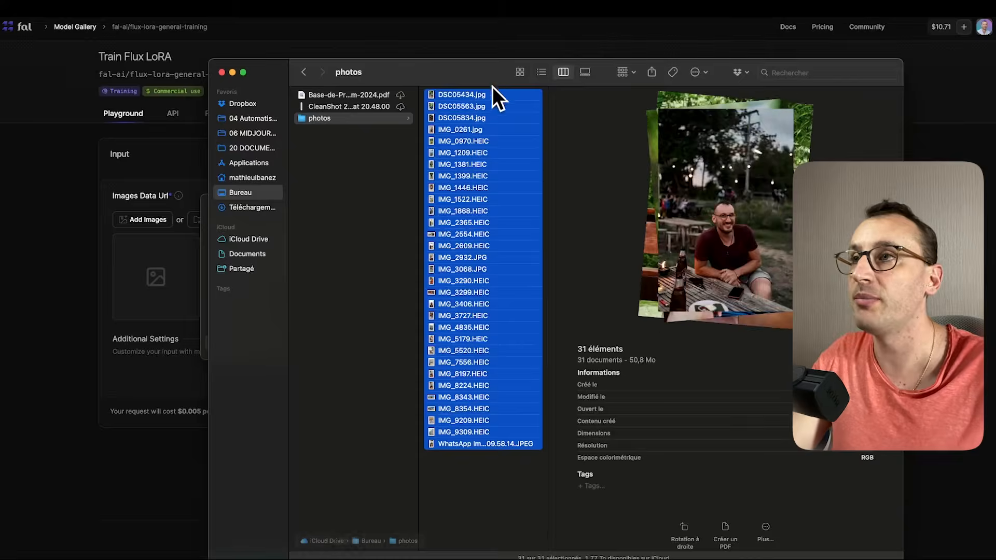
{"action": "right_click", "coordinate": [492, 109]}
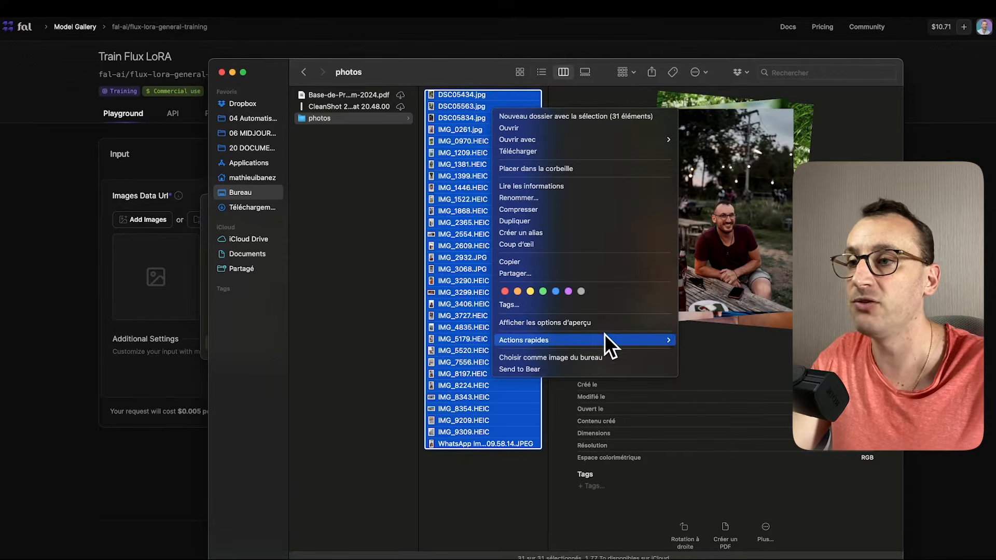
{"action": "mouse_move", "coordinate": [596, 337]}
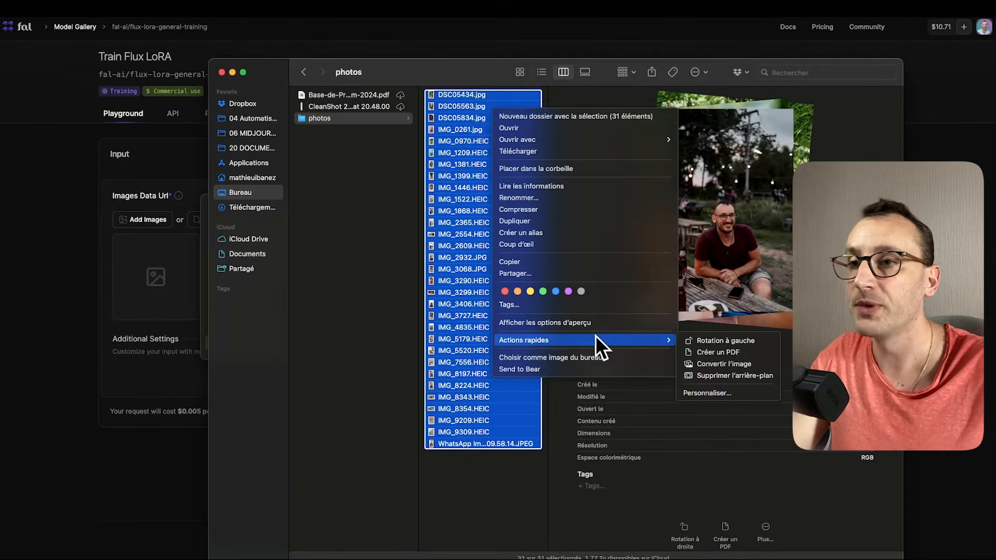
{"action": "left_click", "coordinate": [710, 363]}
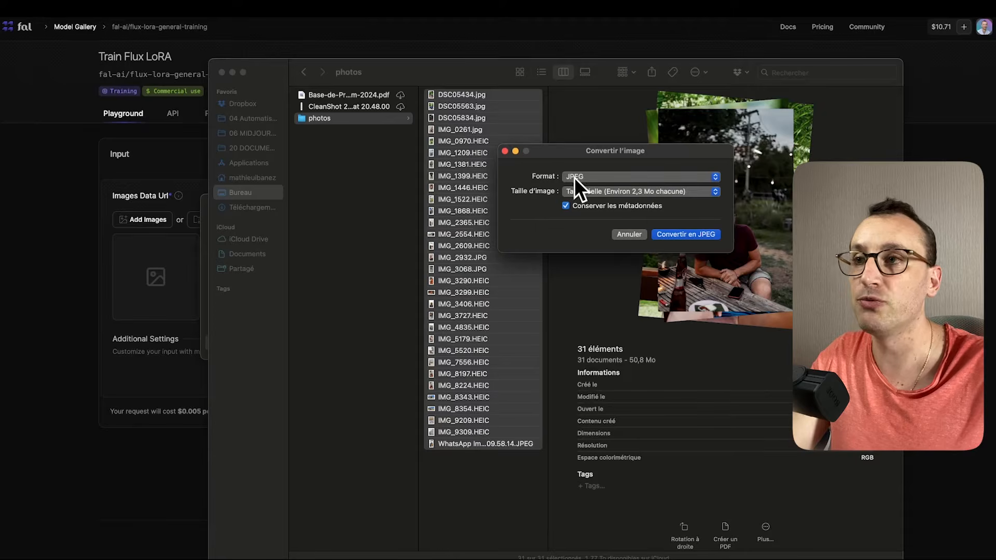
{"action": "left_click", "coordinate": [683, 235]}
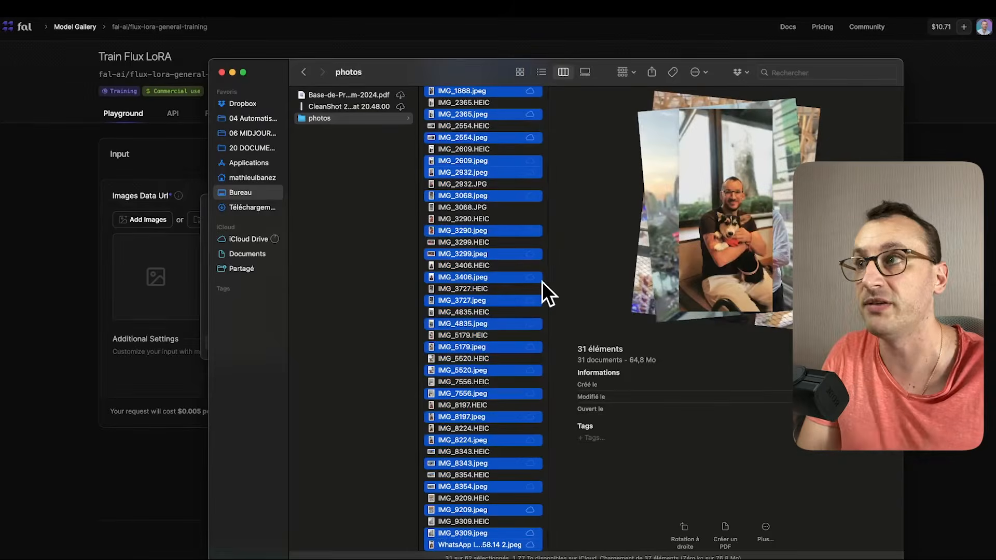
Step: Batch-rename all the JPEG photos with the name-and-index format, using the person's first name and numbering from 1
{"action": "left_click", "coordinate": [497, 407]}
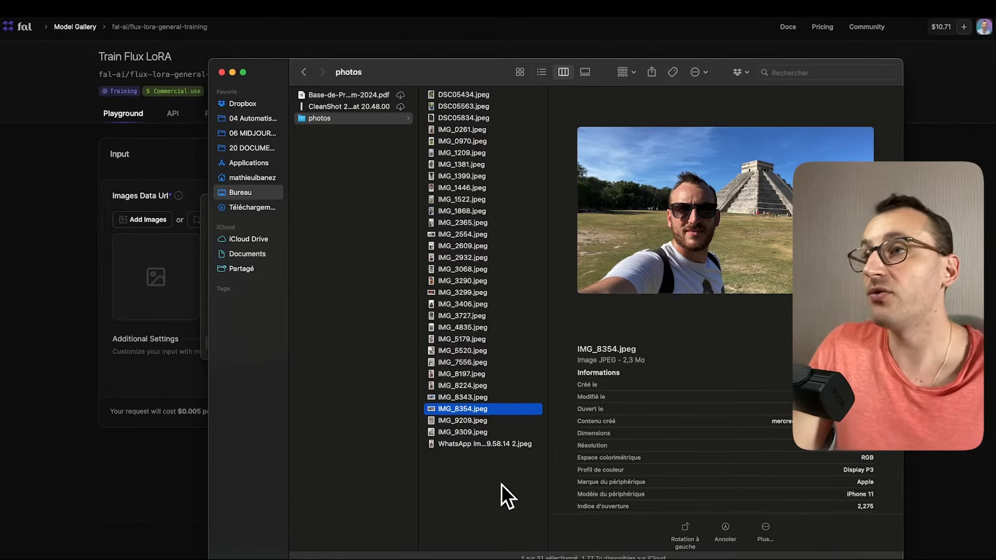
{"action": "left_click_drag", "start_coordinate": [501, 484], "coordinate": [471, 76]}
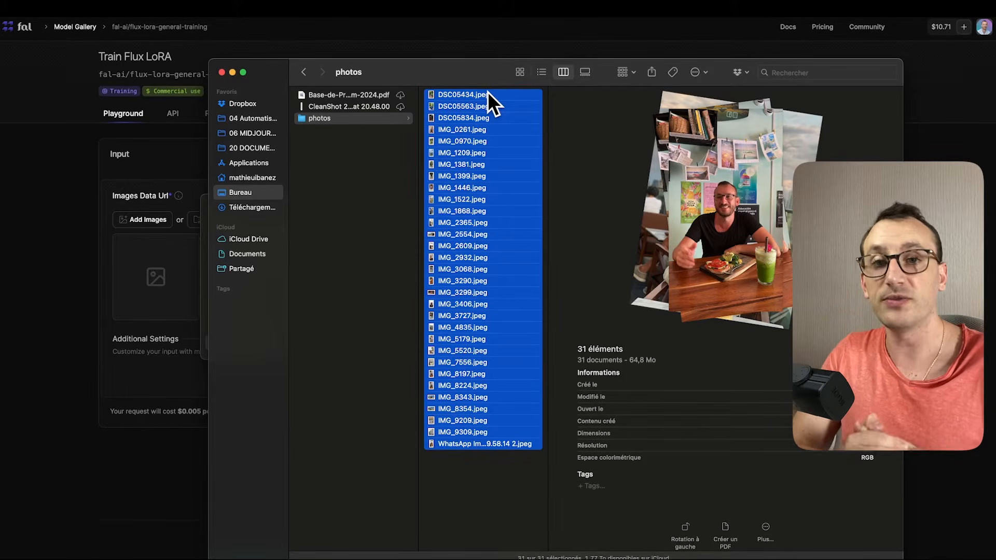
{"action": "right_click", "coordinate": [487, 110]}
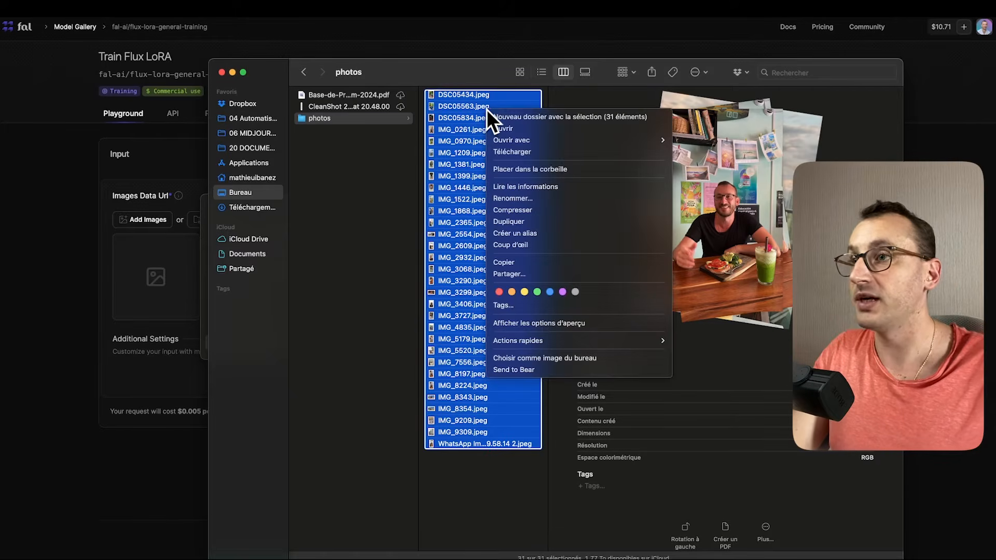
{"action": "left_click", "coordinate": [530, 197]}
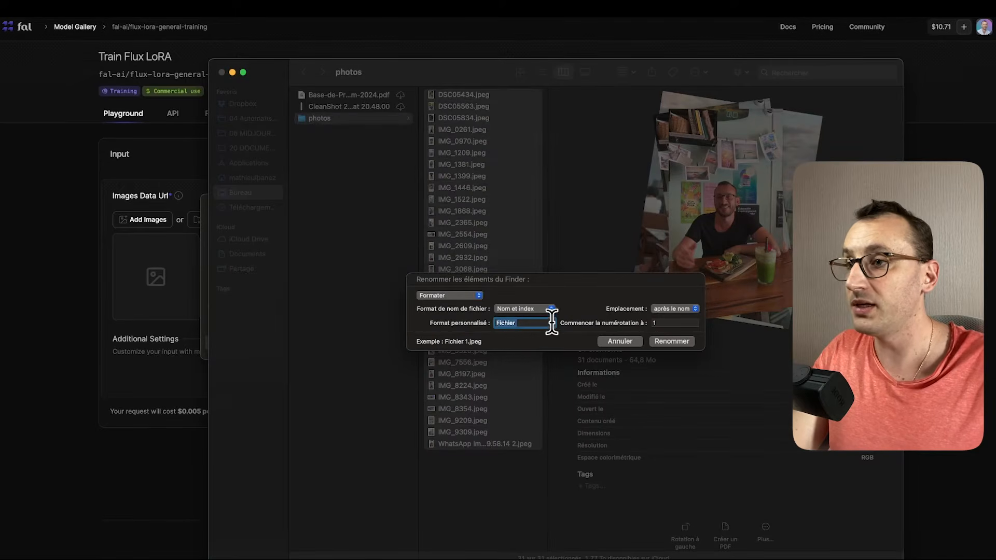
{"action": "type", "text": "Mathieu"}
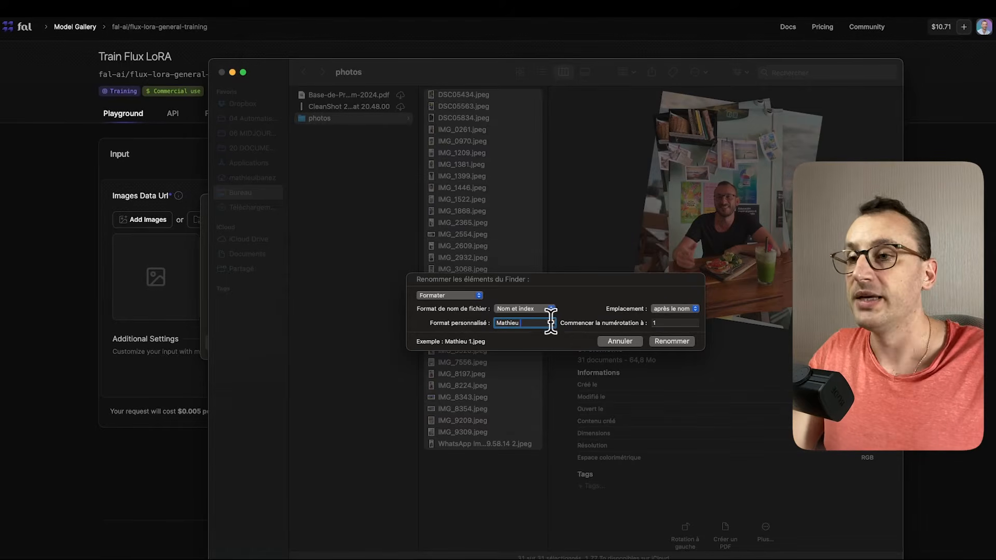
{"action": "left_click", "coordinate": [669, 341]}
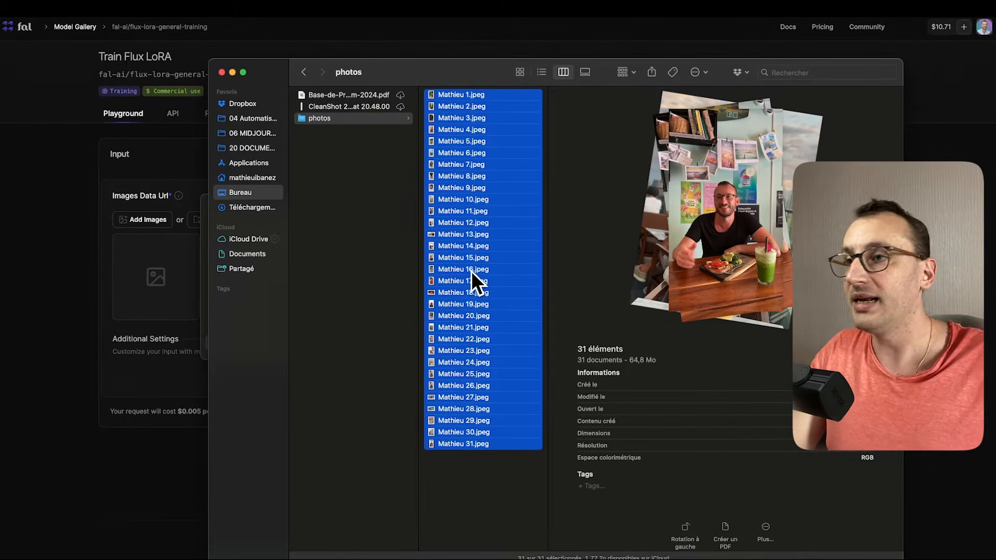
Step: Compress the renamed photos into a ZIP archive and load Archive.zip as the training images for the Flux LoRA
{"action": "right_click", "coordinate": [484, 222]}
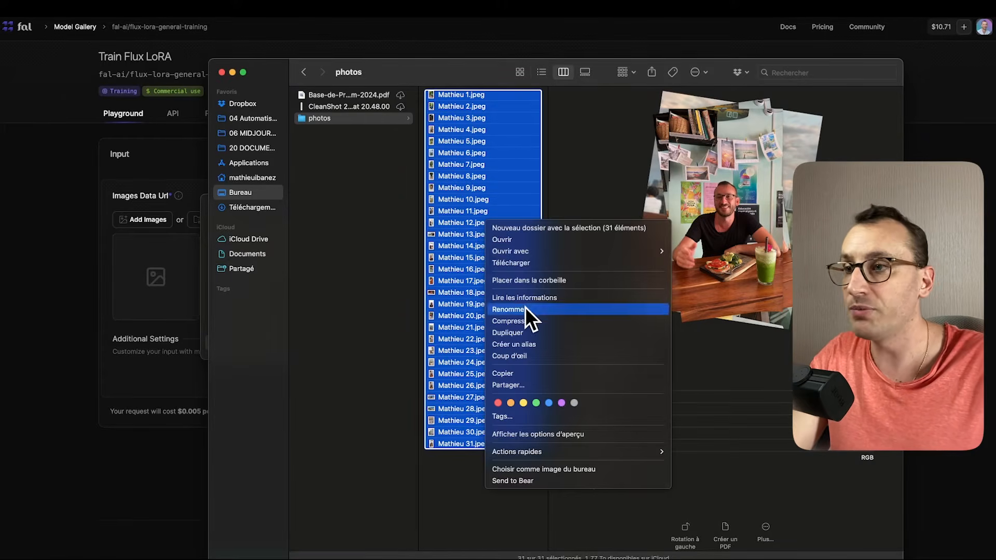
{"action": "left_click", "coordinate": [523, 320]}
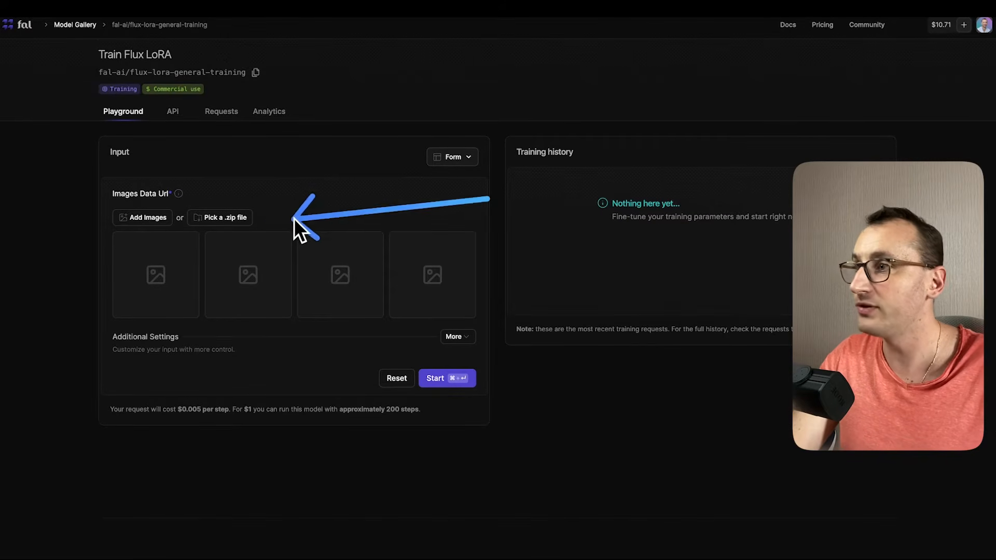
{"action": "left_click", "coordinate": [253, 216]}
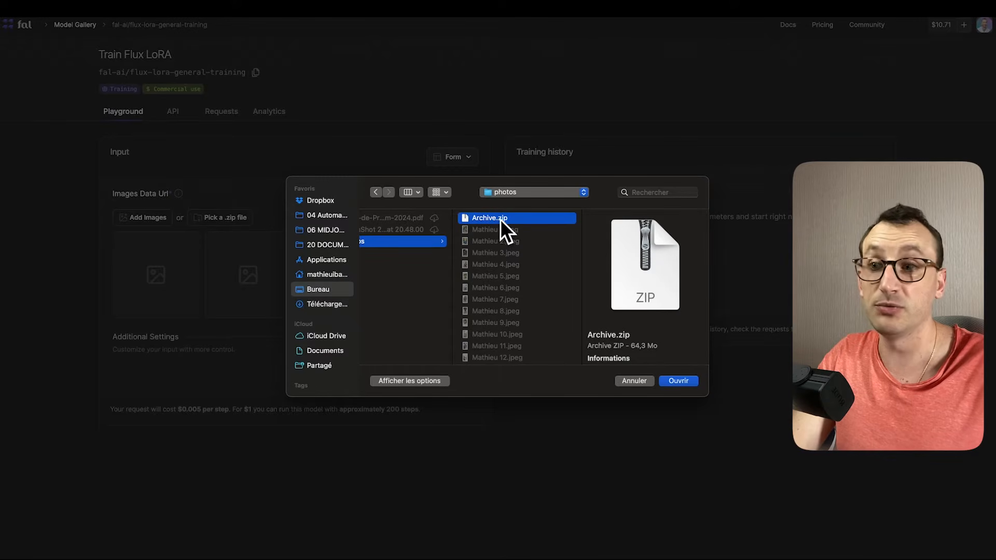
{"action": "left_click", "coordinate": [675, 382]}
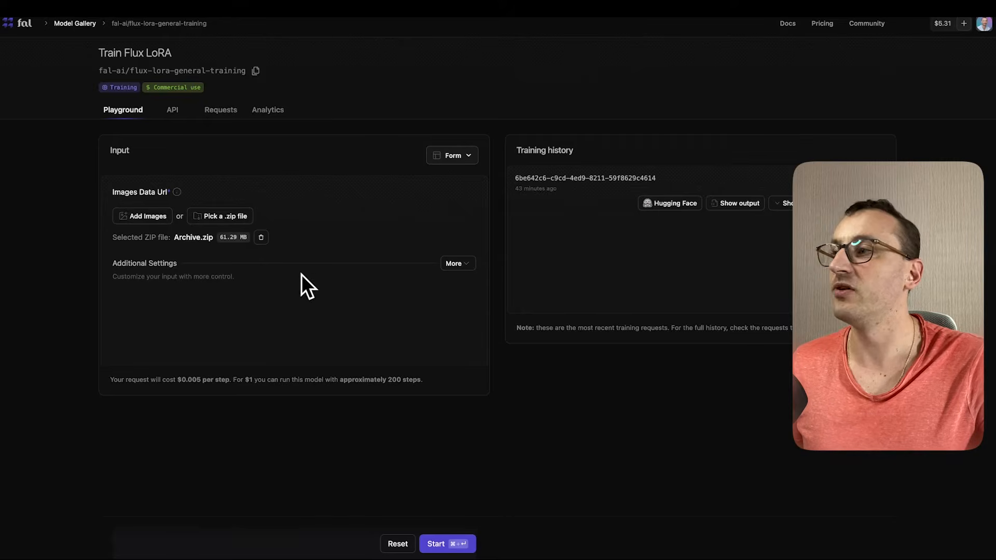
Step: Set the trigger word in the additional settings to the person's first name and start the LoRA training
{"action": "left_click", "coordinate": [456, 264]}
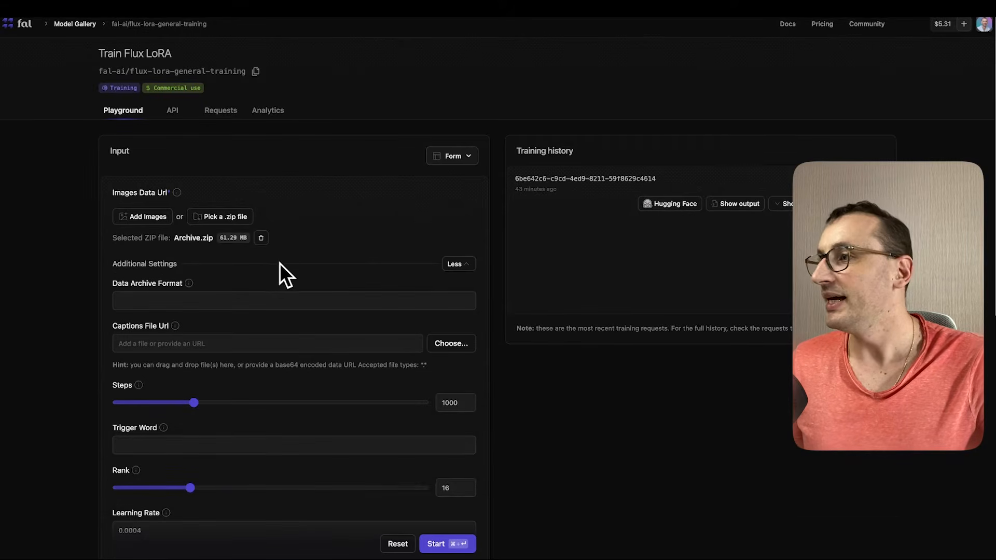
{"action": "scroll", "coordinate": [282, 264], "scroll_direction": "down", "scroll_amount": 2}
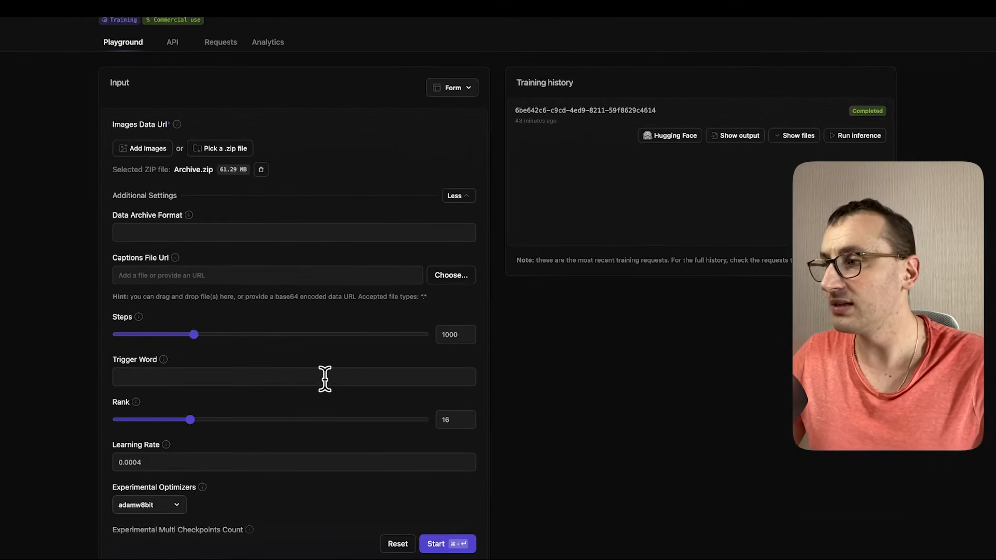
{"action": "left_click_drag", "start_coordinate": [310, 434], "coordinate": [166, 371]}
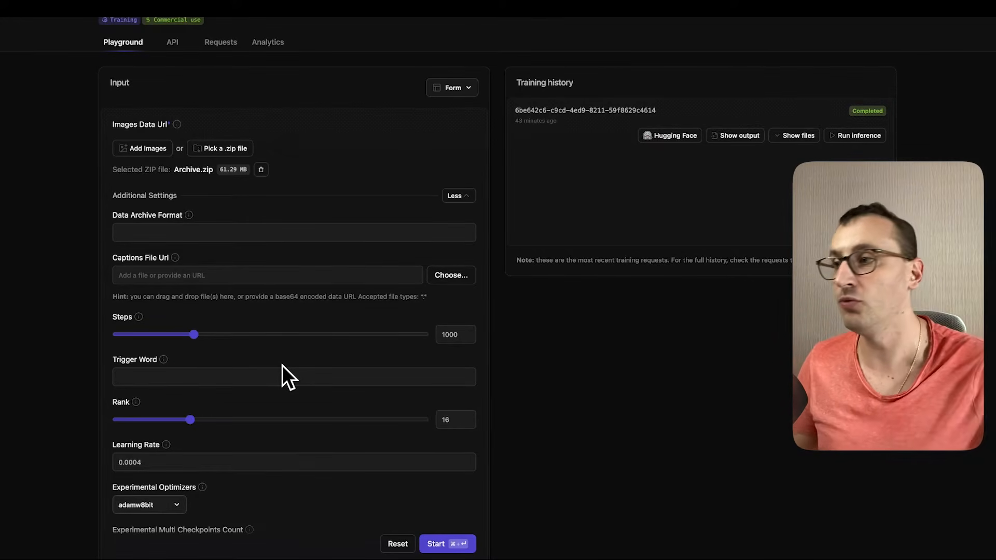
{"action": "left_click", "coordinate": [241, 372]}
{"action": "type", "text": "Ma"}
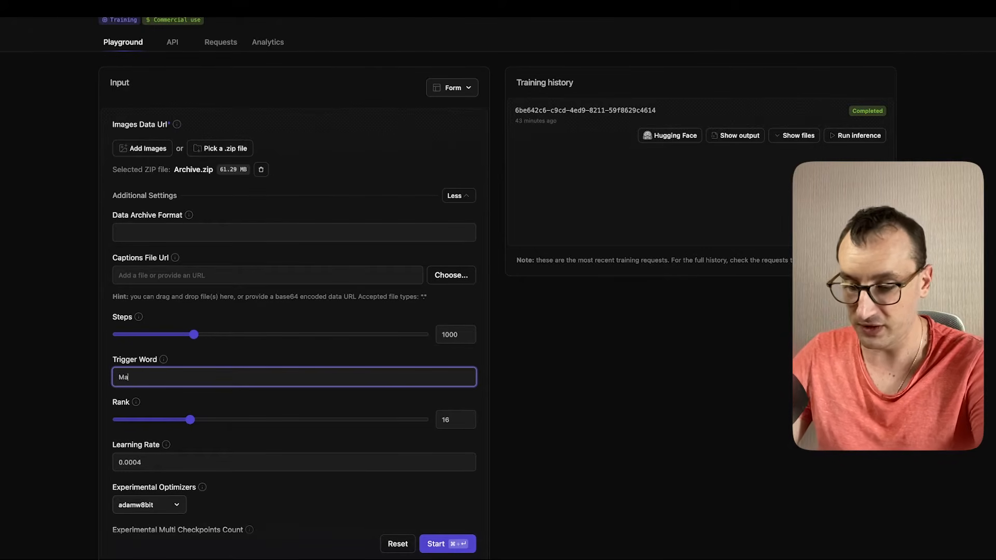
{"action": "type", "text": "thieu"}
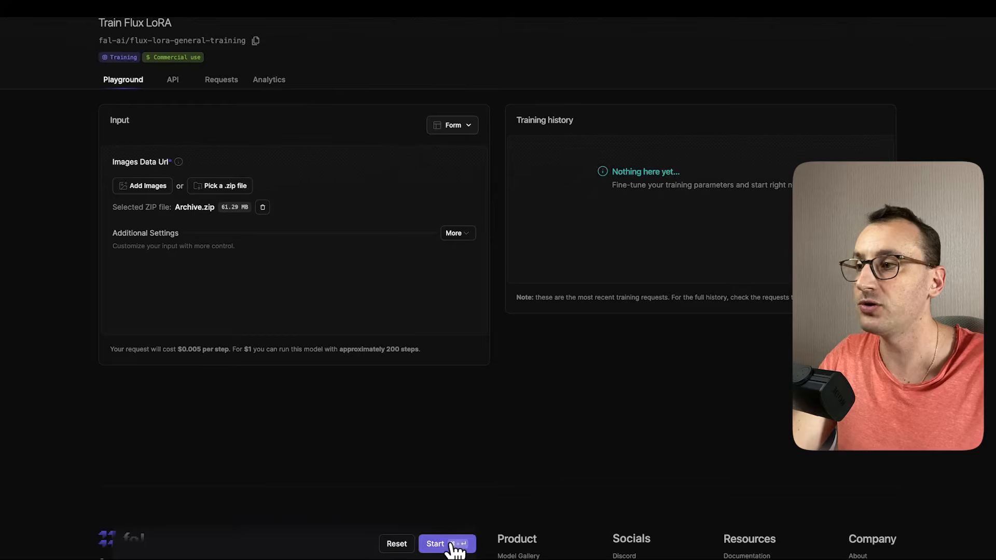
{"action": "left_click", "coordinate": [455, 545]}
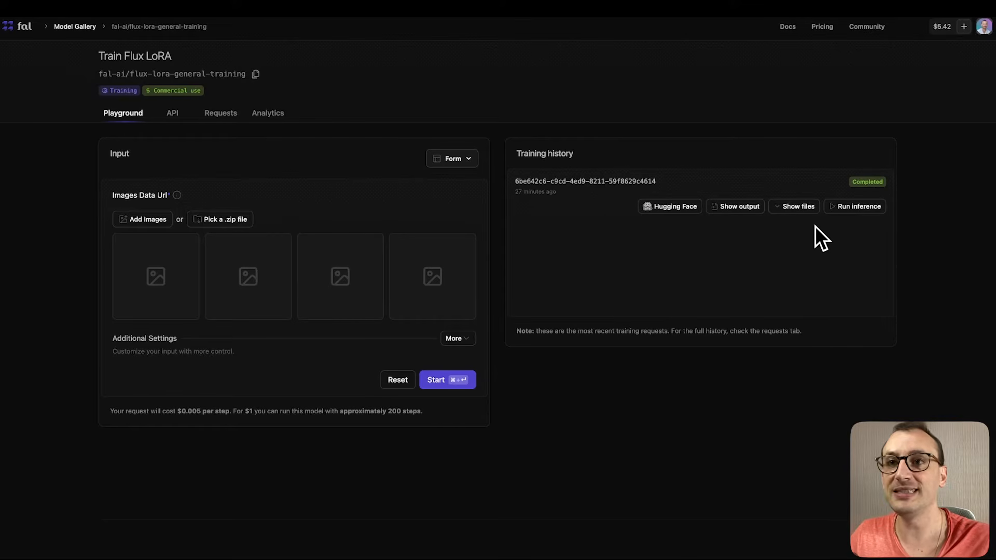
Step: Open the completed training for inference and examine its additional settings, including the LoRA path
{"action": "left_click", "coordinate": [851, 211]}
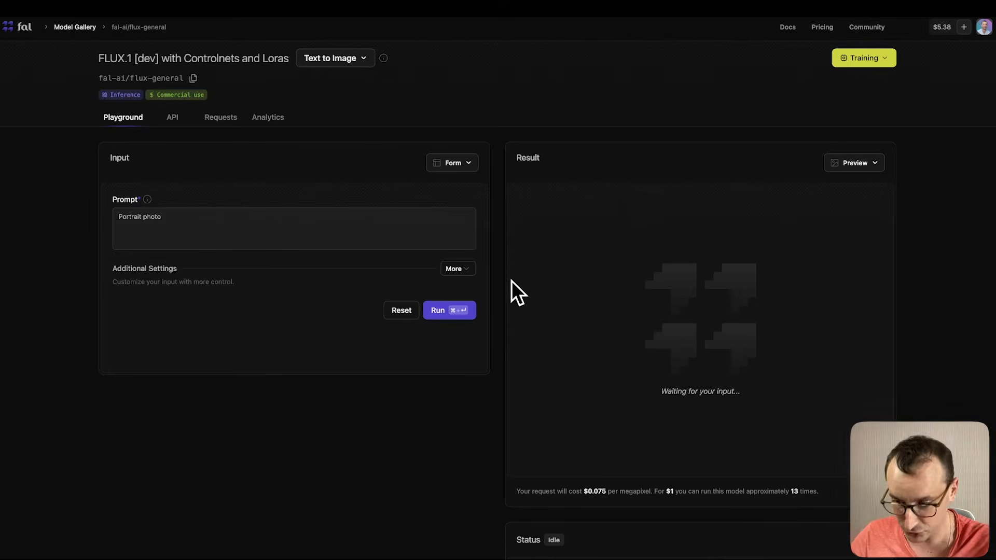
{"action": "mouse_move", "coordinate": [517, 294]}
{"action": "left_mouse_down"}
{"action": "mouse_move", "coordinate": [545, 336]}
{"action": "mouse_move", "coordinate": [576, 453]}
{"action": "mouse_move", "coordinate": [608, 468]}
{"action": "left_mouse_up"}
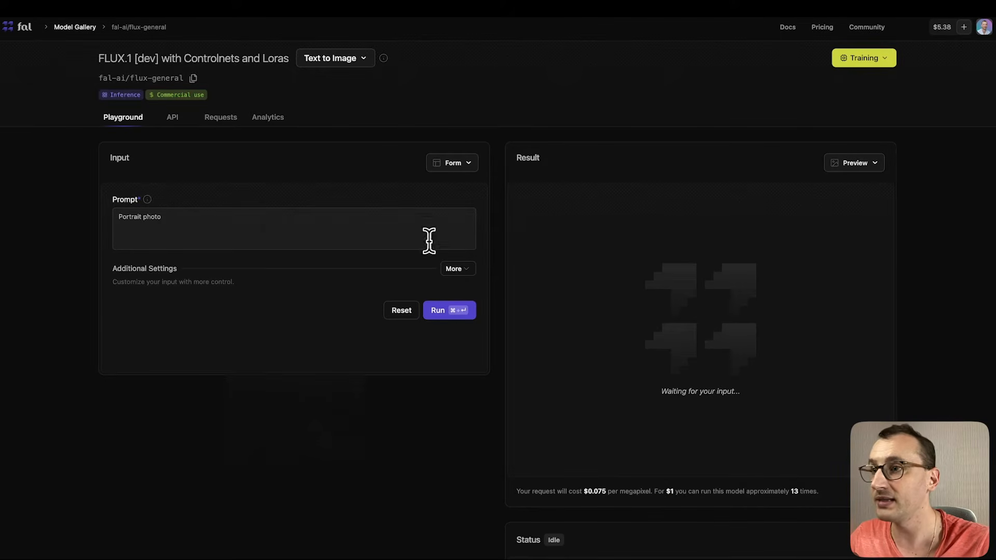
{"action": "left_click", "coordinate": [457, 270]}
{"action": "scroll", "coordinate": [467, 274], "scroll_direction": "down", "scroll_amount": 2}
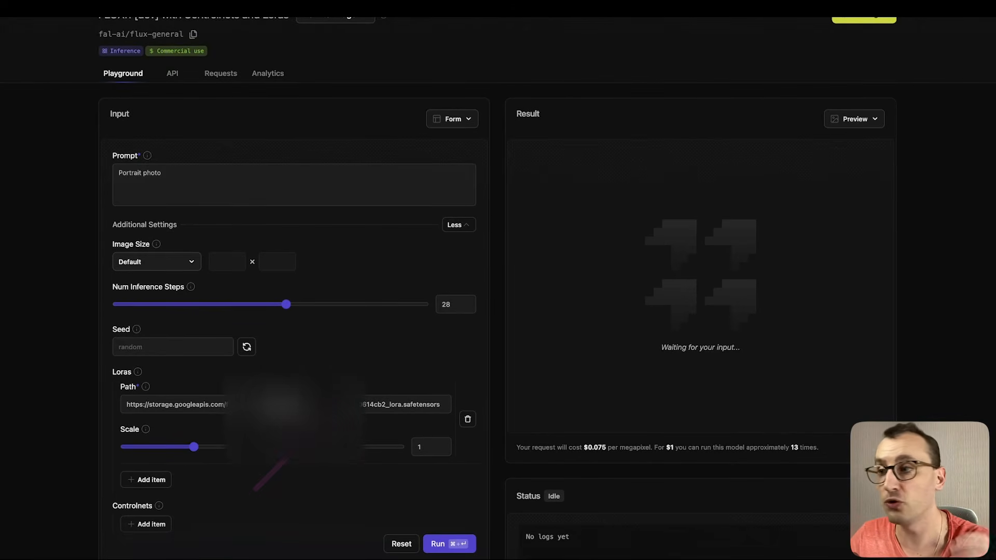
{"action": "scroll", "coordinate": [184, 198], "scroll_direction": "up", "scroll_amount": 2}
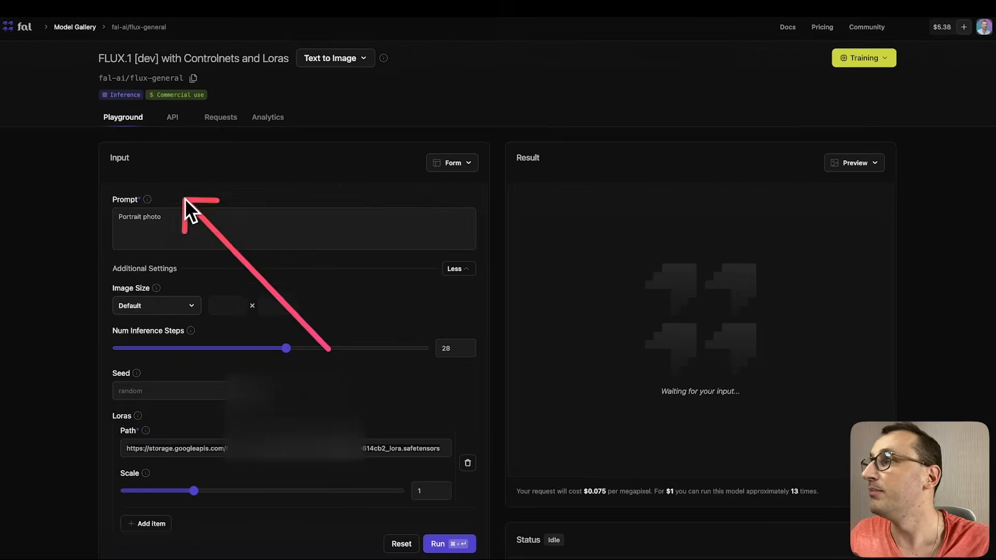
Step: Open the FLUX.1 [dev] with LoRAs model from the Model Gallery
{"action": "left_click", "coordinate": [77, 29]}
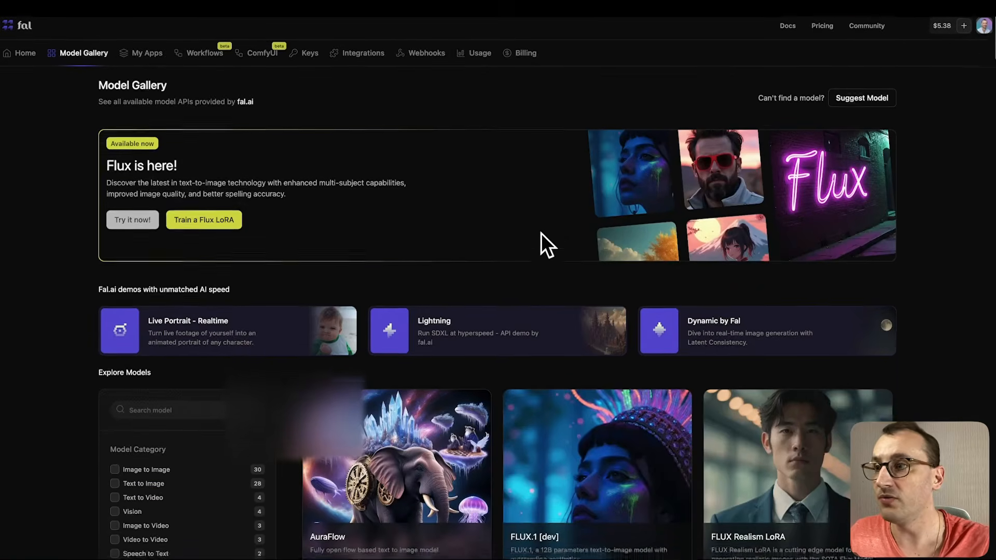
{"action": "scroll", "coordinate": [534, 244], "scroll_direction": "down", "scroll_amount": 10}
{"action": "scroll", "coordinate": [527, 254], "scroll_direction": "up", "scroll_amount": 4}
{"action": "scroll", "coordinate": [524, 257], "scroll_direction": "down", "scroll_amount": 1}
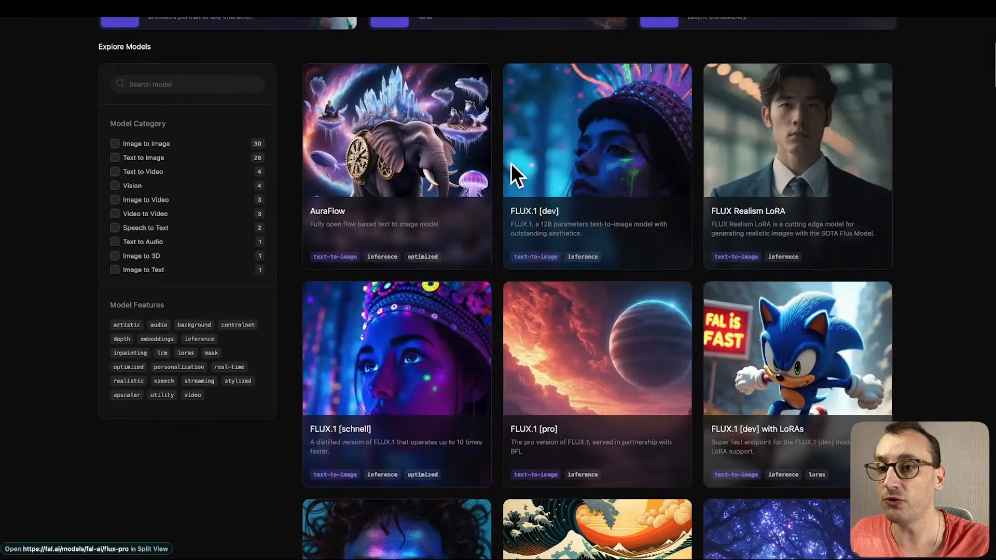
{"action": "mouse_move", "coordinate": [508, 156]}
{"action": "left_mouse_down"}
{"action": "mouse_move", "coordinate": [755, 345]}
{"action": "mouse_move", "coordinate": [730, 403]}
{"action": "left_mouse_up"}
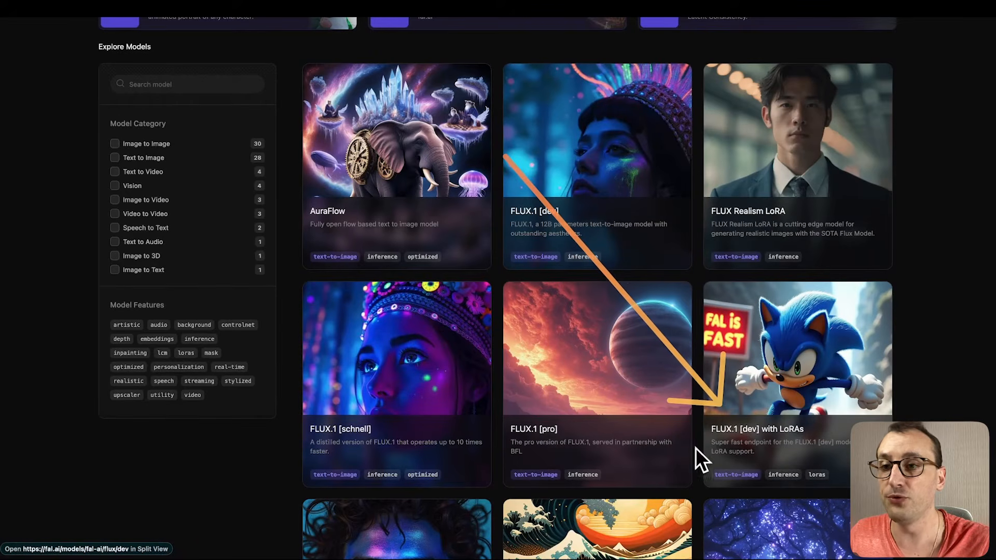
{"action": "left_click_drag", "start_coordinate": [660, 461], "coordinate": [757, 439]}
{"action": "left_click_drag", "start_coordinate": [736, 473], "coordinate": [771, 439]}
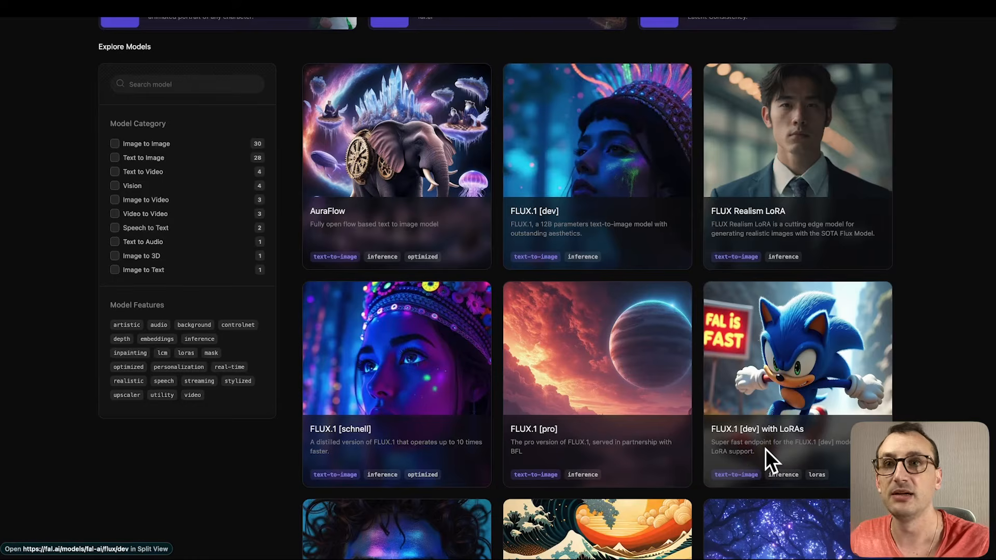
{"action": "scroll", "coordinate": [631, 415], "scroll_direction": "down", "scroll_amount": 3}
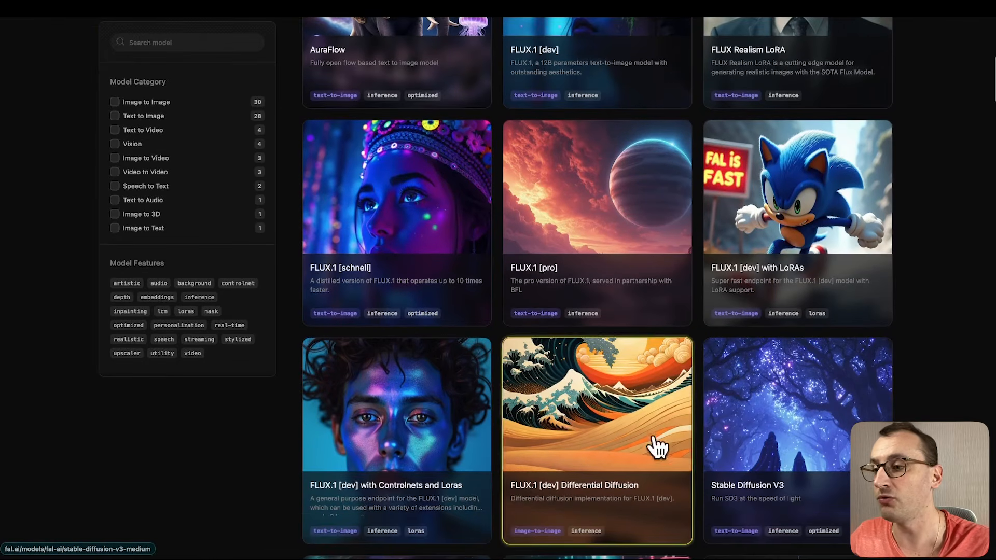
{"action": "left_click_drag", "start_coordinate": [562, 510], "coordinate": [466, 492]}
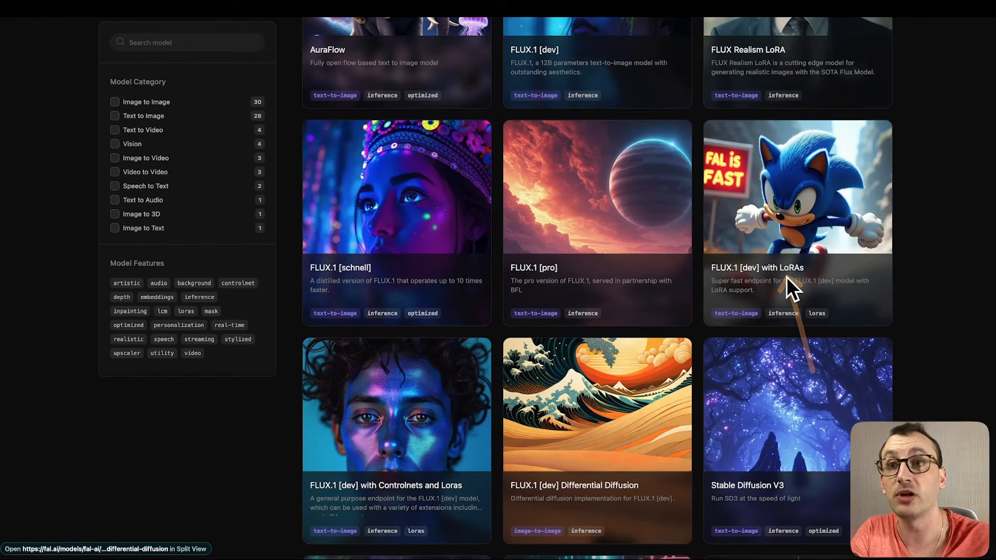
{"action": "left_click", "coordinate": [769, 276]}
Step: Add a LoRA item in the additional settings and enter the trained model's .safetensors URL as its path
{"action": "scroll", "coordinate": [768, 263], "scroll_direction": "down", "scroll_amount": 2}
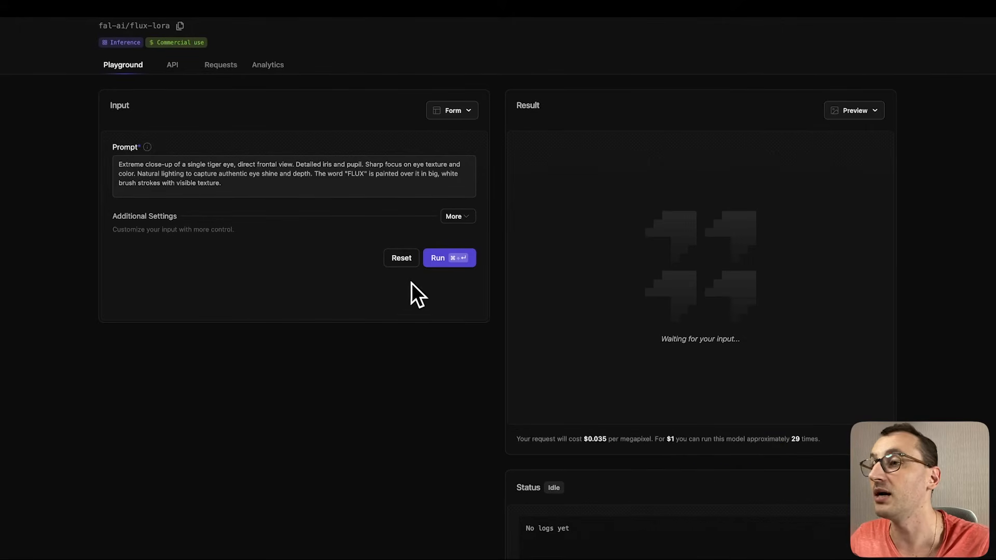
{"action": "left_click", "coordinate": [464, 218]}
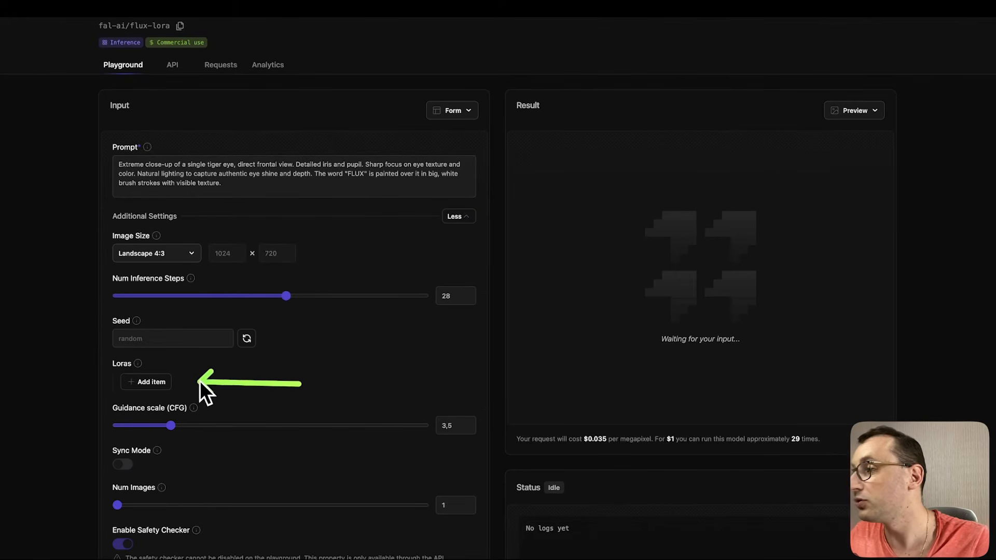
{"action": "left_click", "coordinate": [151, 375]}
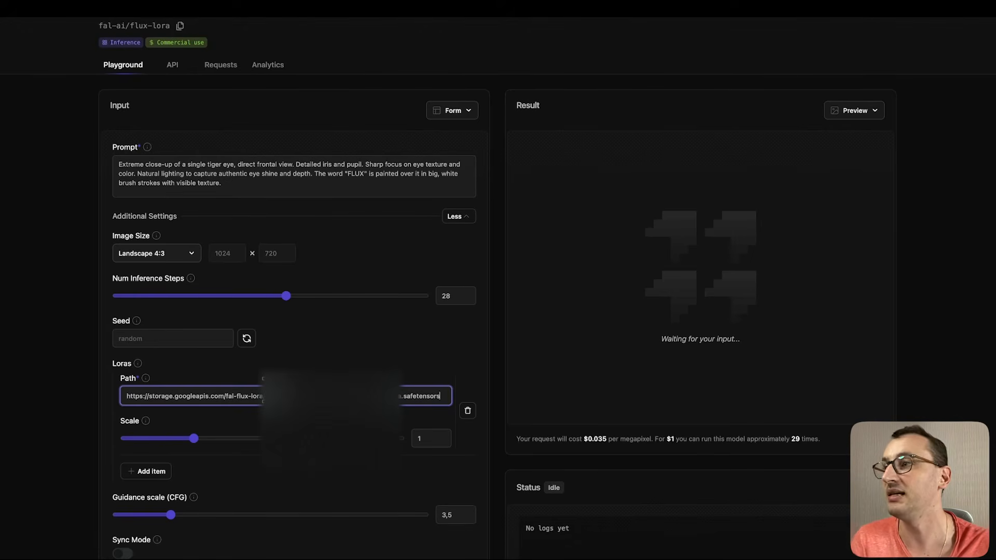
Step: Replace the sample prompt with "a photo of" followed by the trigger name and generate an image
{"action": "left_click", "coordinate": [254, 178]}
{"action": "key", "text": "super+a"}
{"action": "scroll", "coordinate": [311, 217], "scroll_direction": "up", "scroll_amount": 2}
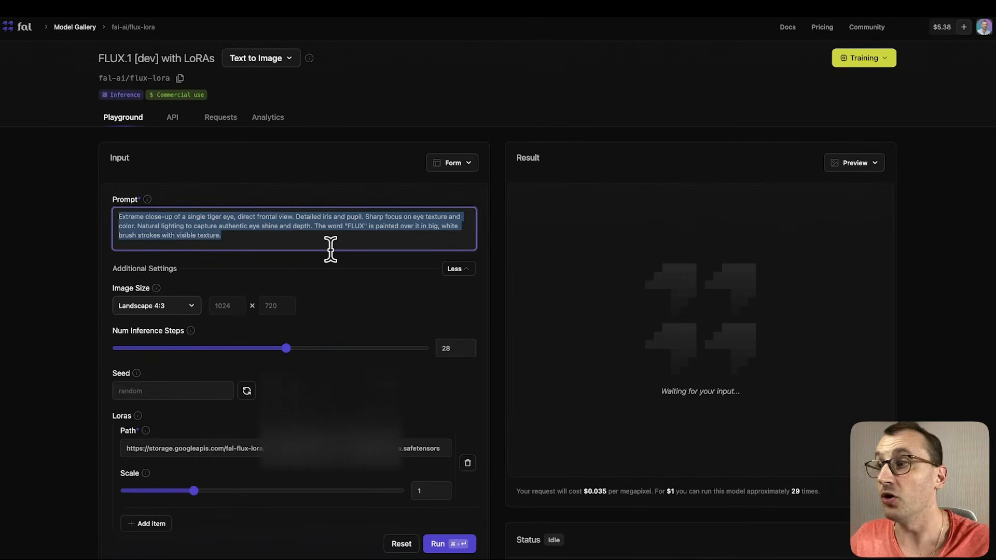
{"action": "type", "text": "a photo of Mathieu"}
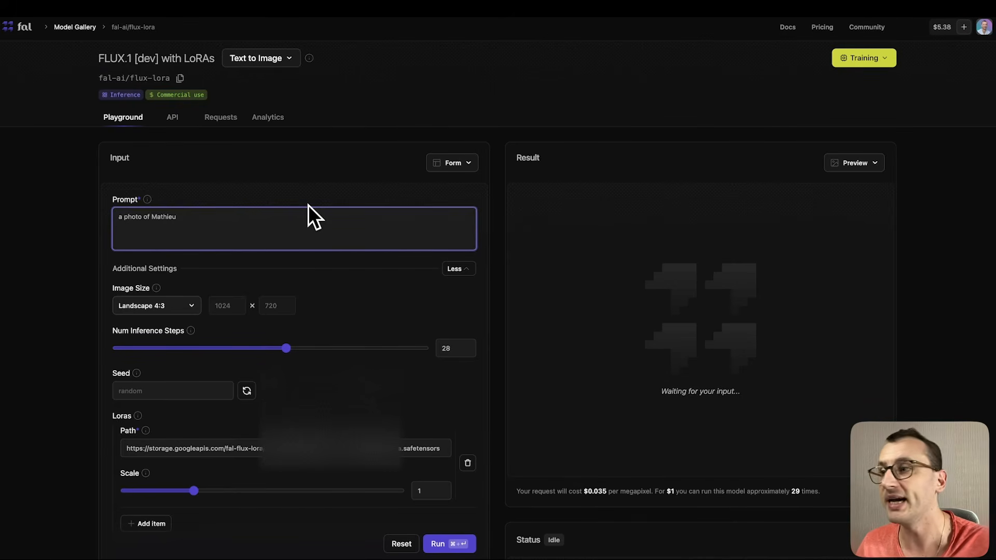
{"action": "left_click", "coordinate": [451, 543]}
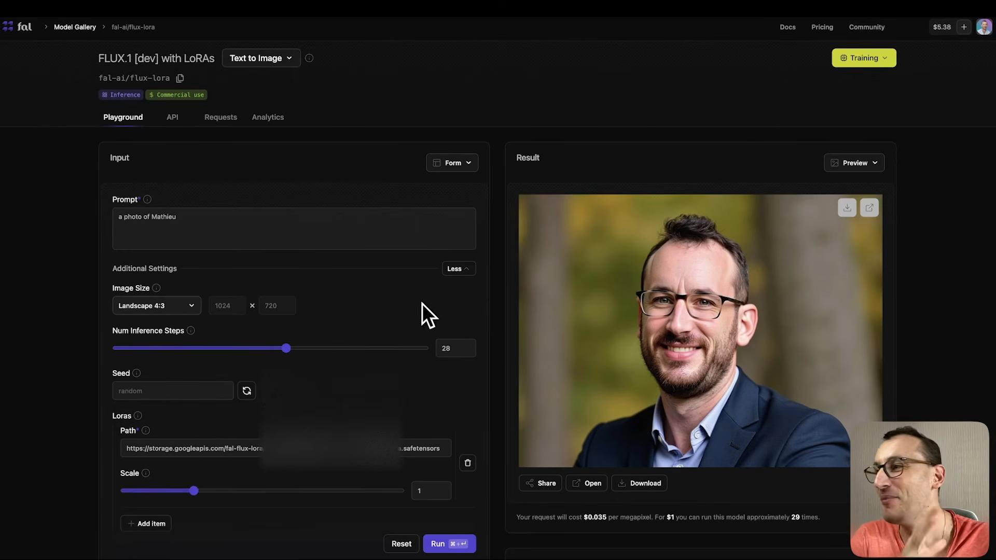
Step: Lower the guidance scale (CFG) to 2,5 and generate the image again with the same prompt
{"action": "scroll", "coordinate": [486, 290], "scroll_direction": "down", "scroll_amount": 3}
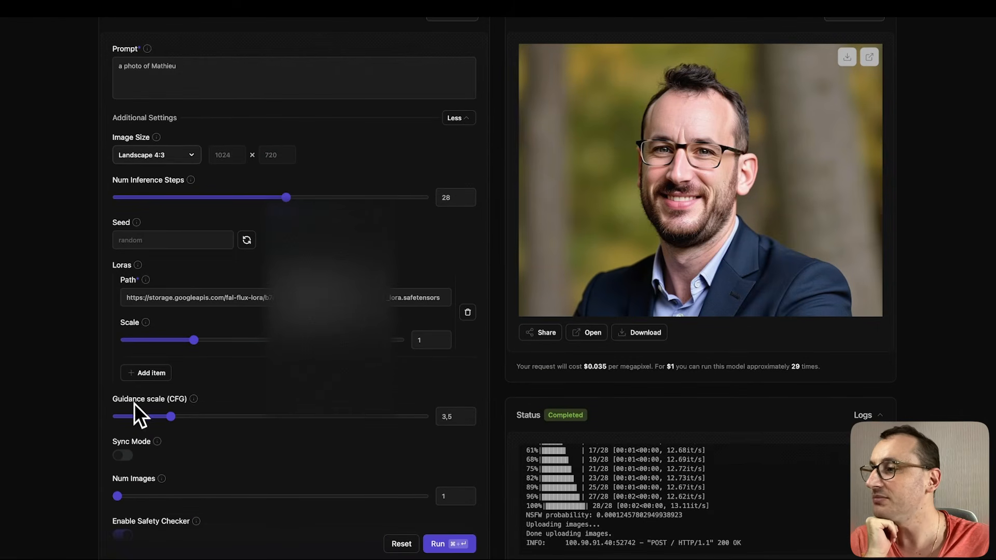
{"action": "scroll", "coordinate": [177, 413], "scroll_direction": "down", "scroll_amount": 1}
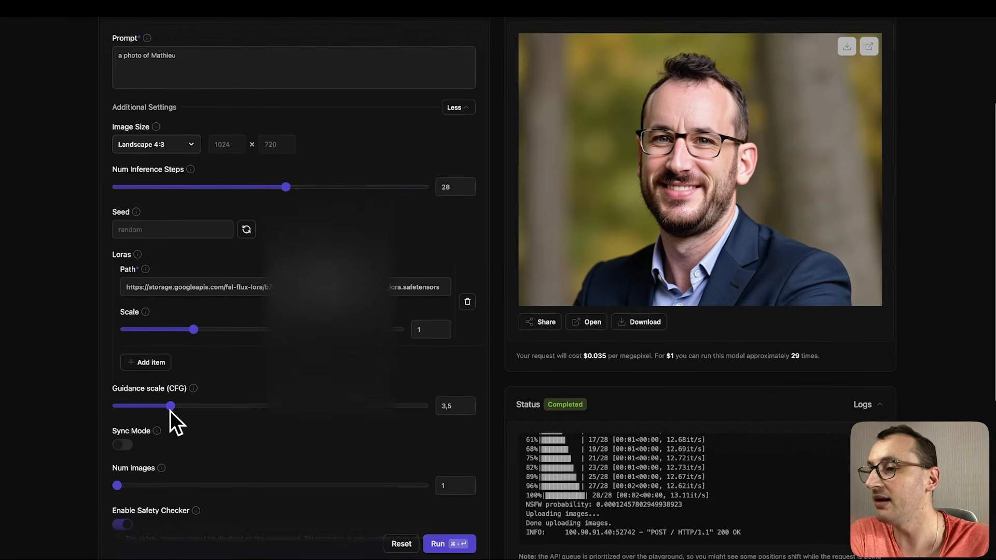
{"action": "left_click_drag", "start_coordinate": [170, 410], "coordinate": [154, 410]}
{"action": "scroll", "coordinate": [232, 401], "scroll_direction": "up", "scroll_amount": 1}
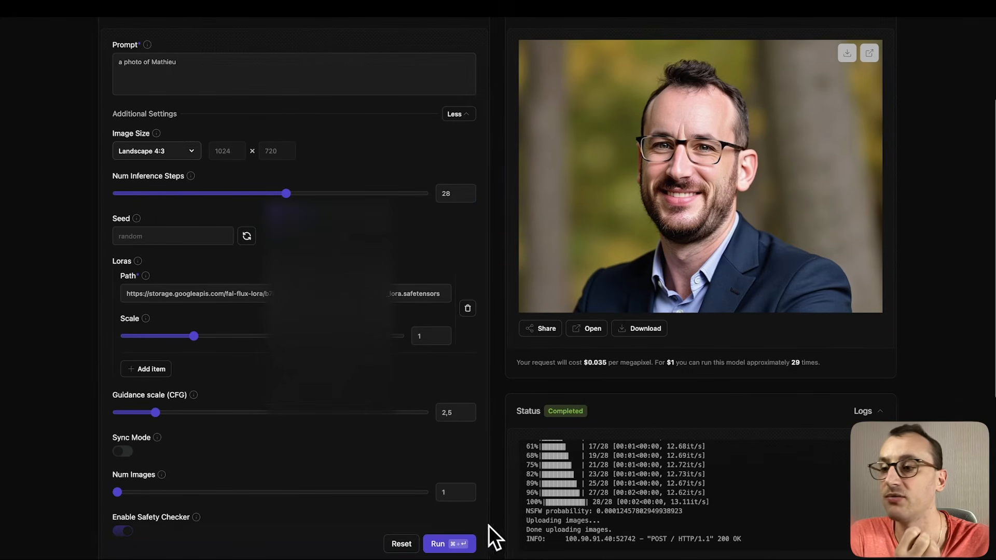
{"action": "left_click", "coordinate": [456, 545]}
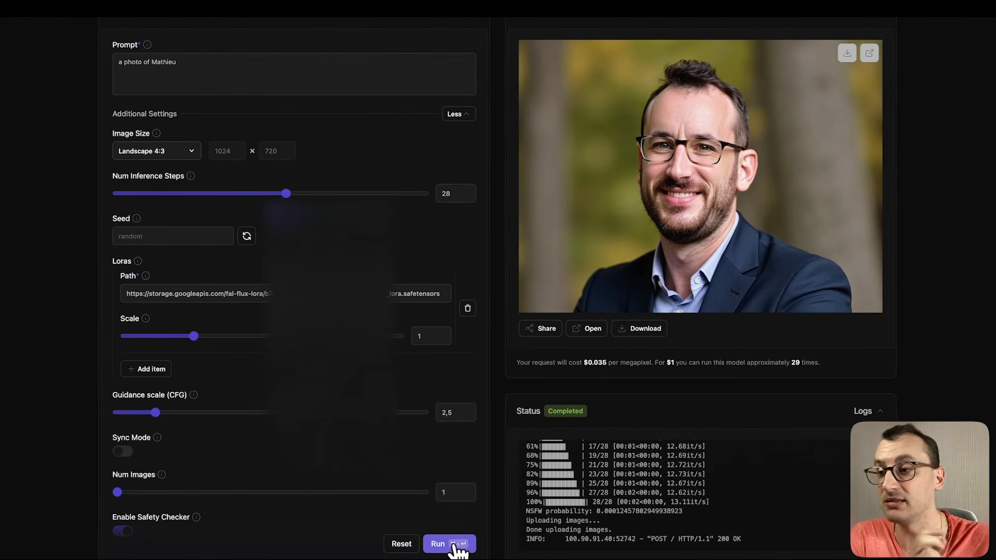
{"action": "scroll", "coordinate": [761, 258], "scroll_direction": "up", "scroll_amount": 3}
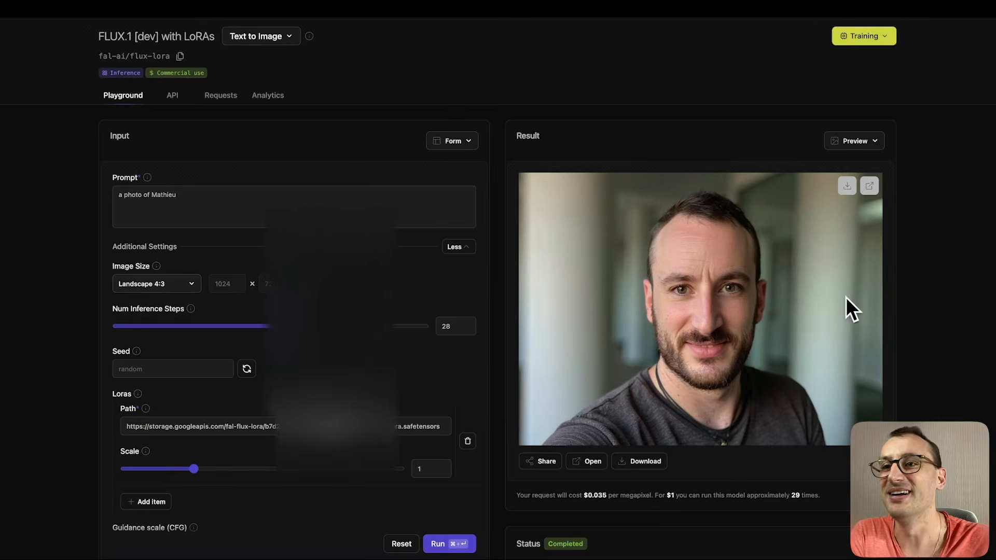
Step: Change the prompt to "a photo of spiderman with" the trigger name and "head", and generate the image twice
{"action": "scroll", "coordinate": [455, 407], "scroll_direction": "down", "scroll_amount": 3}
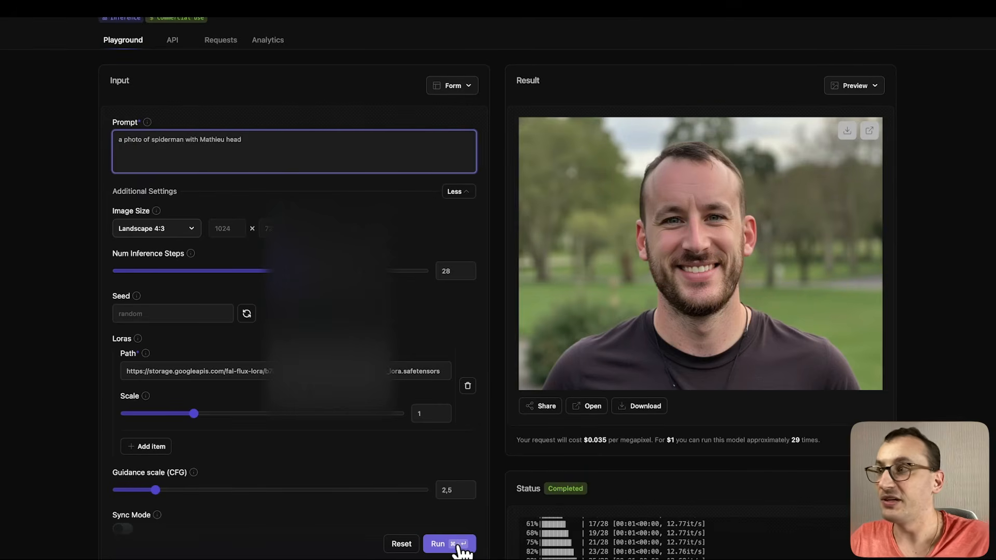
{"action": "left_click", "coordinate": [457, 545]}
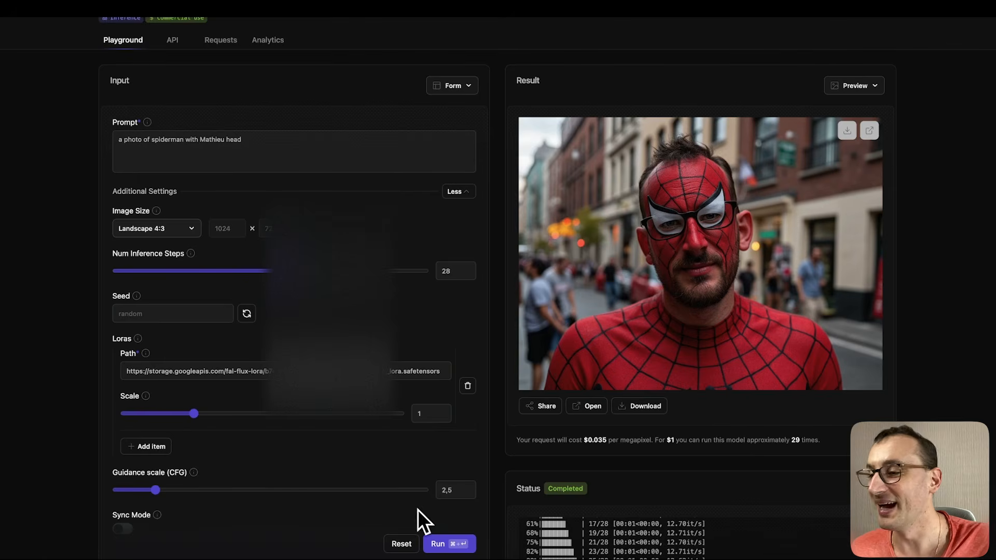
{"action": "left_click", "coordinate": [429, 539]}
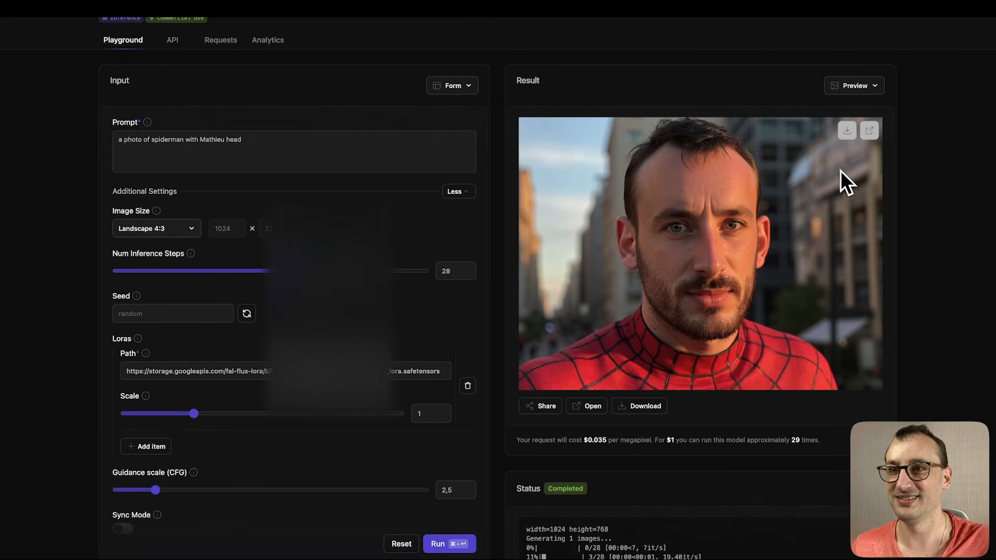